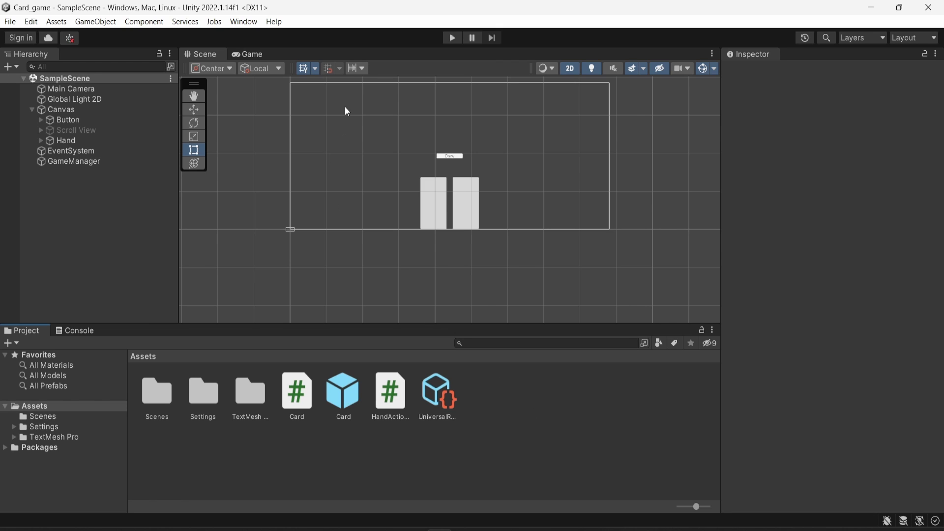
# Set the Game view to Full HD (1920x1080) and make it run Maximized in play mode
pyautogui.click(248, 54)
pyautogui.click(325, 67)
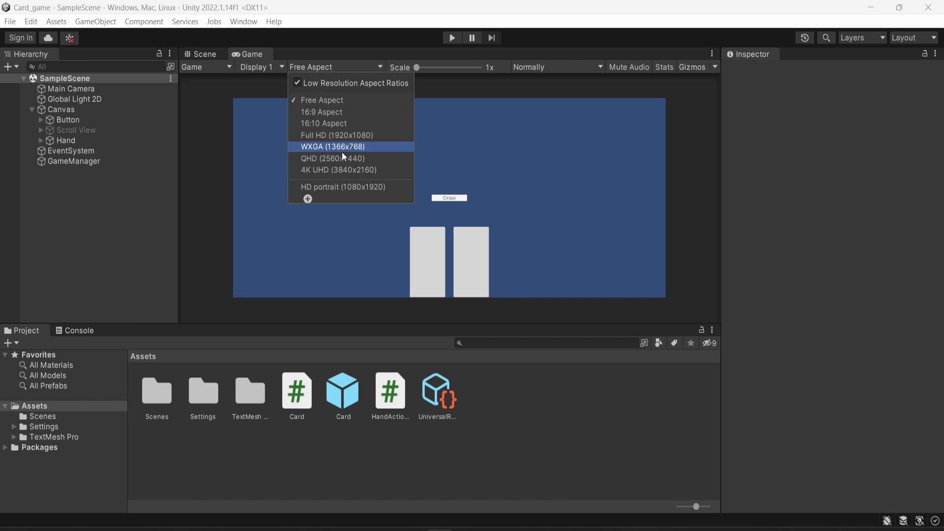
pyautogui.click(338, 135)
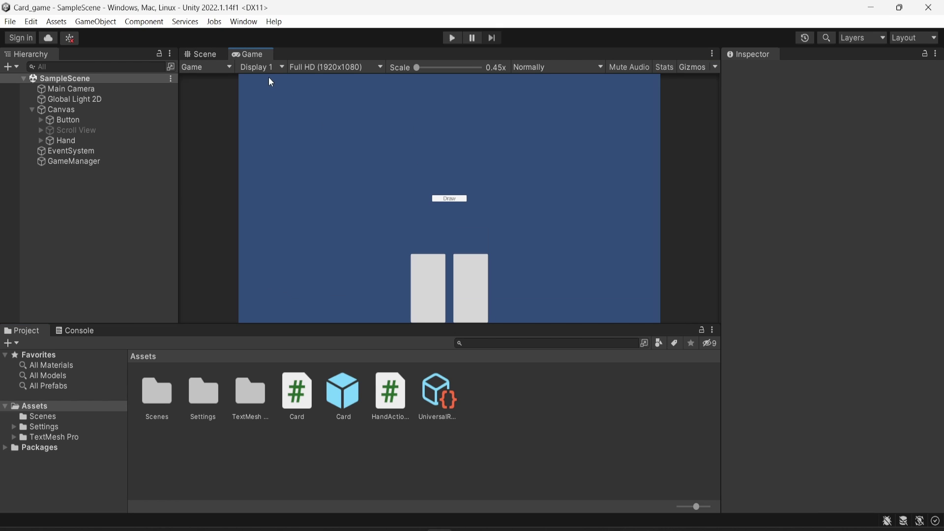
pyautogui.click(553, 72)
pyautogui.click(566, 121)
# Close the Unreal Engine window running in the background
pyautogui.rightClick(466, 529)
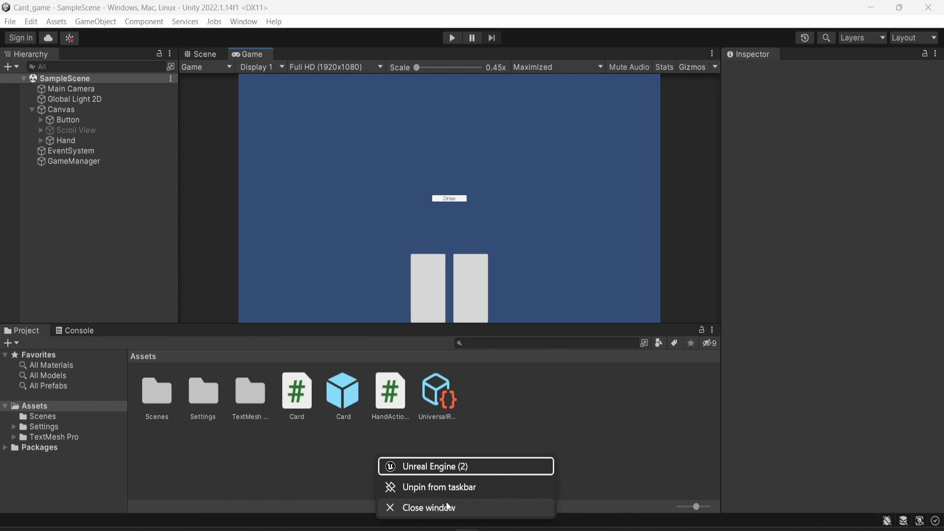
pyautogui.click(447, 502)
pyautogui.click(465, 519)
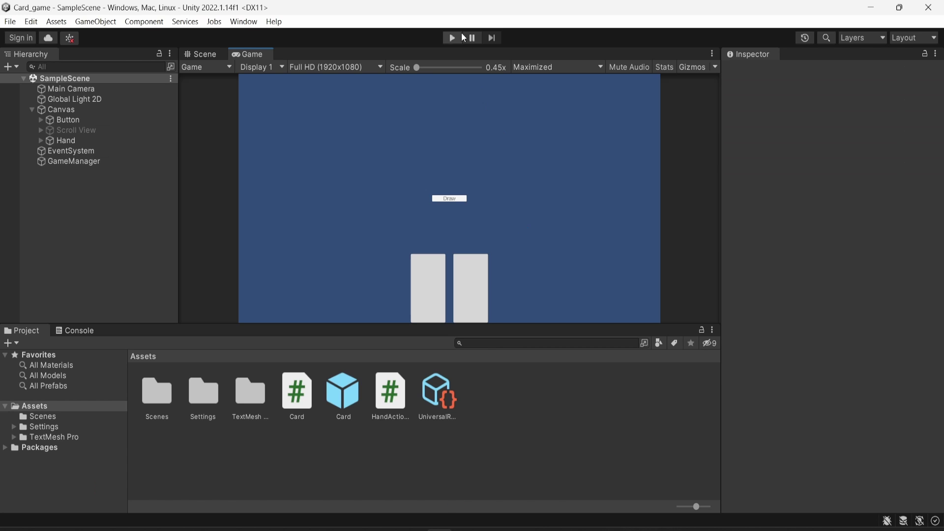
# Run the game and draw four cards to check how they line up in the hand
pyautogui.click(453, 38)
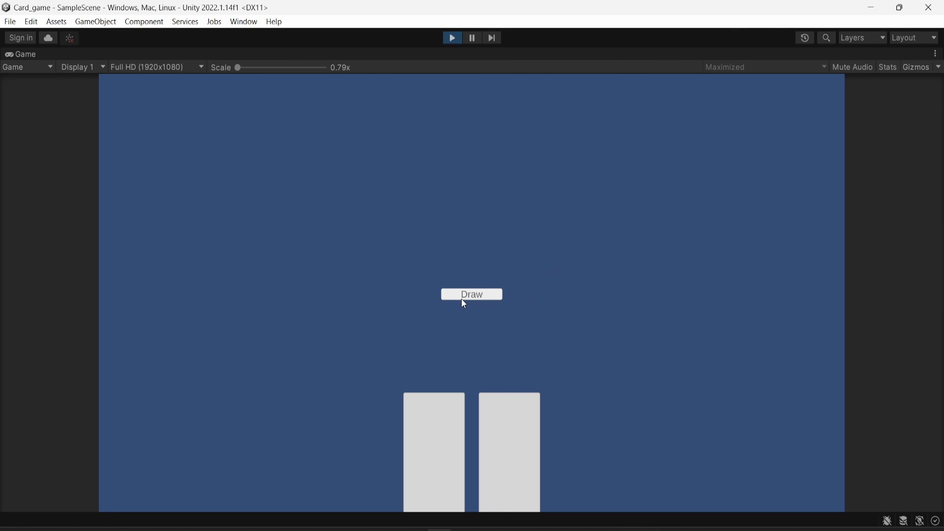
pyautogui.click(464, 295)
pyautogui.click(466, 295)
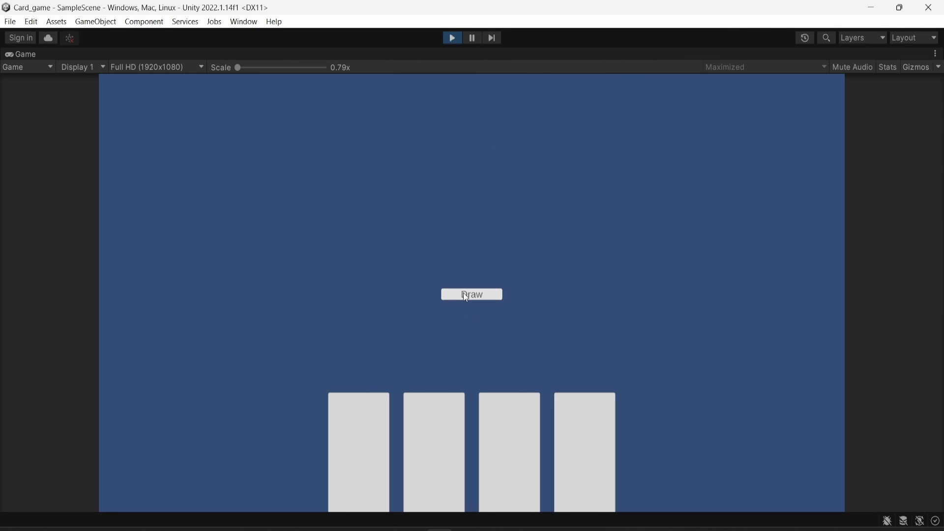
pyautogui.click(466, 295)
pyautogui.click(466, 295)
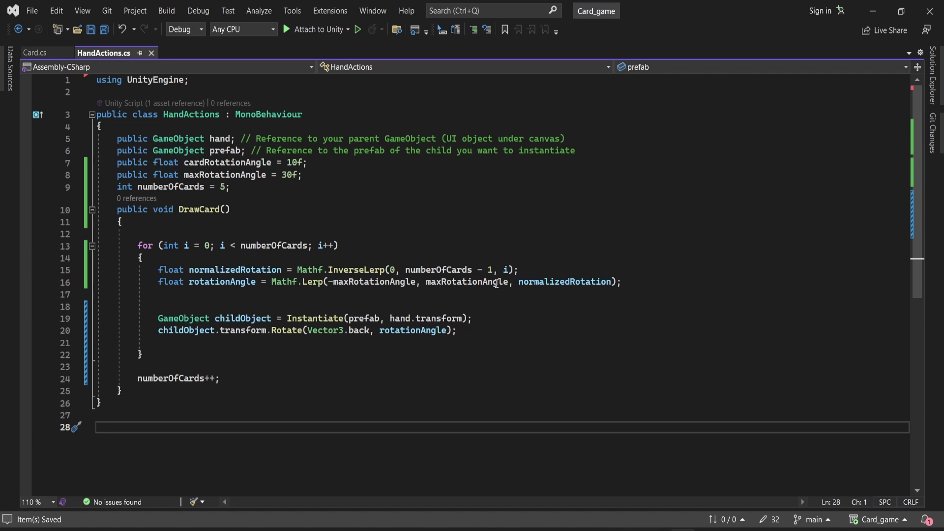
# Switch to Unity and delete the Card and Card (1) objects under Hand
pyautogui.click(683, 529)
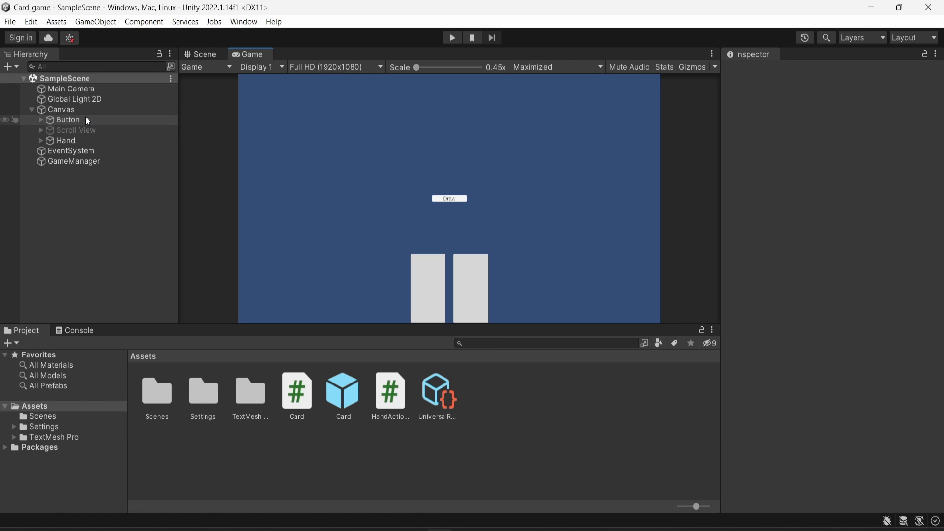
pyautogui.click(40, 141)
pyautogui.click(74, 151)
pyautogui.keyDown('shift'); pyautogui.click(79, 159); pyautogui.keyUp('shift')
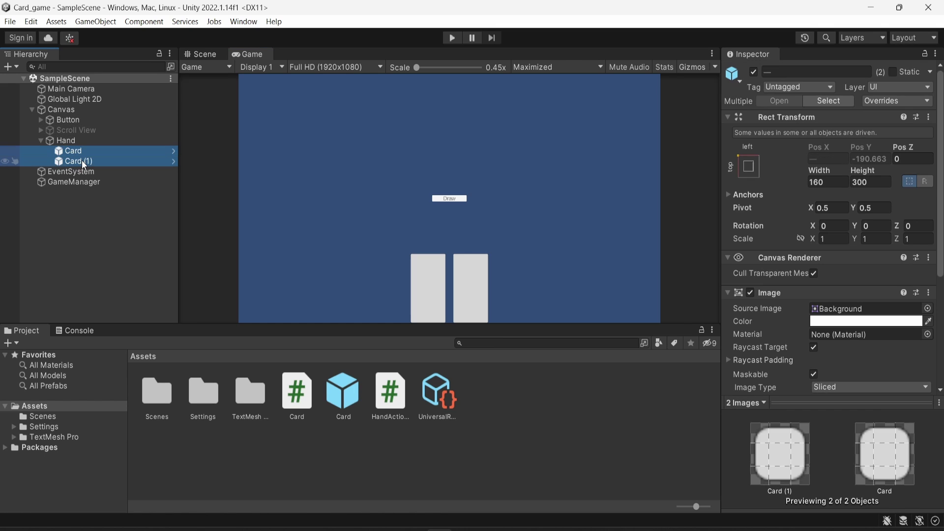
pyautogui.press('Delete')
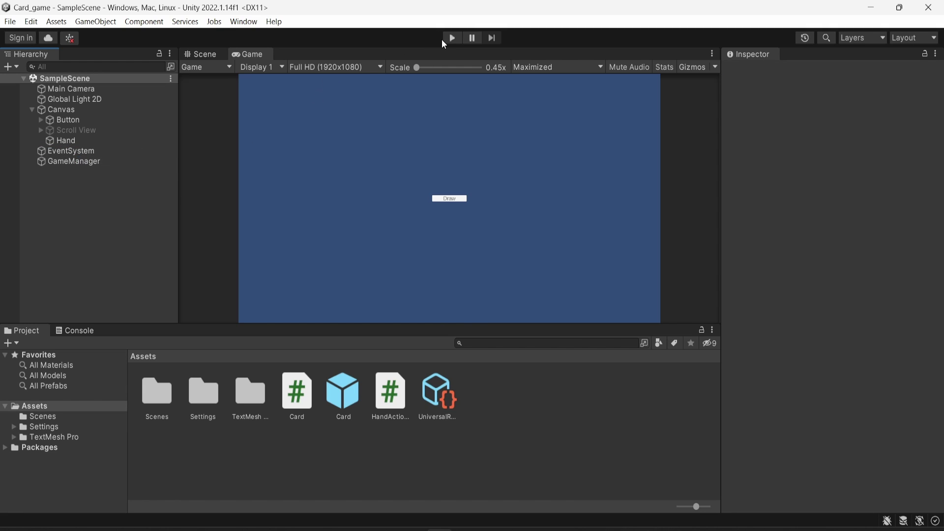
# Play-test the Draw button with an empty hand by drawing cards repeatedly, and stop play mode
pyautogui.click(450, 38)
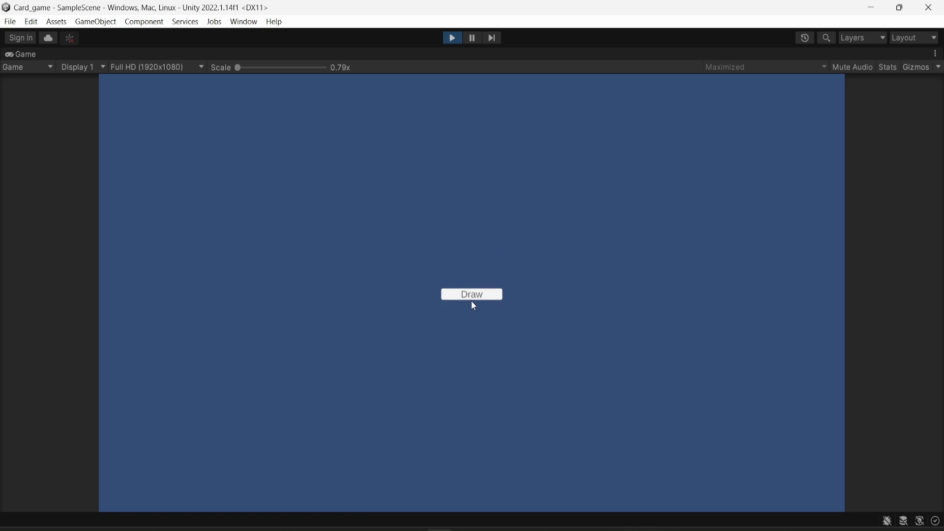
pyautogui.click(473, 297)
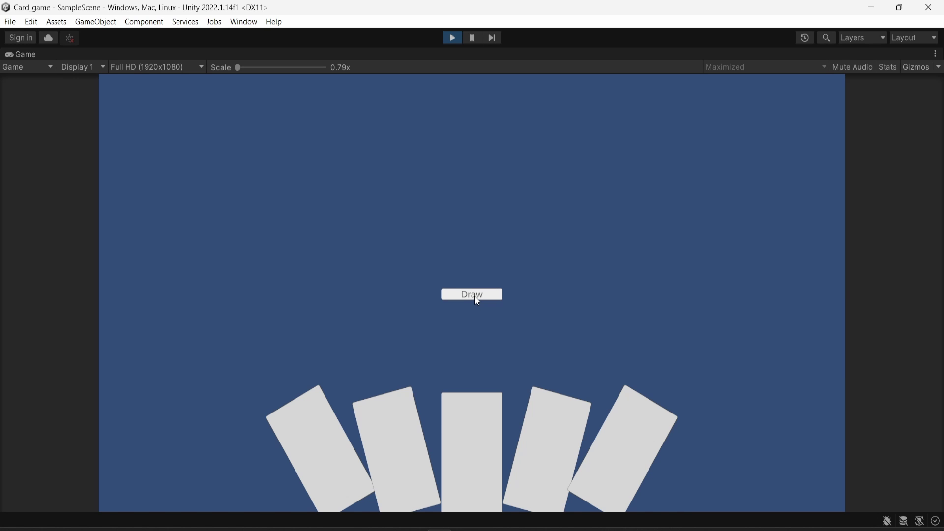
pyautogui.click(475, 296)
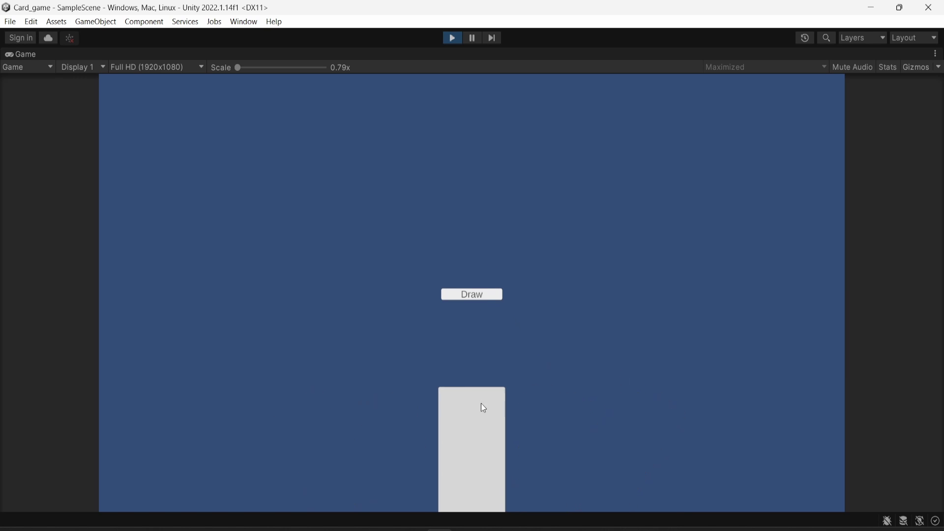
pyautogui.click(476, 297)
pyautogui.click(476, 297)
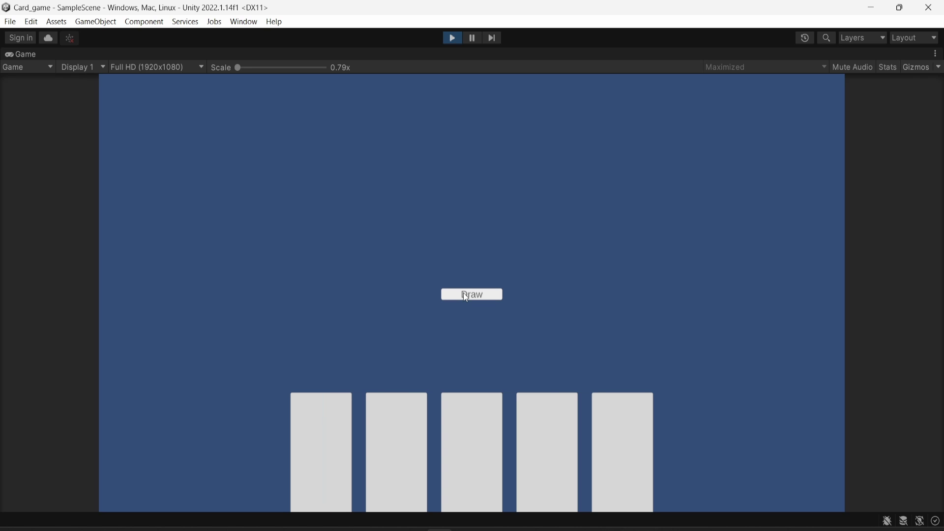
pyautogui.click(466, 296)
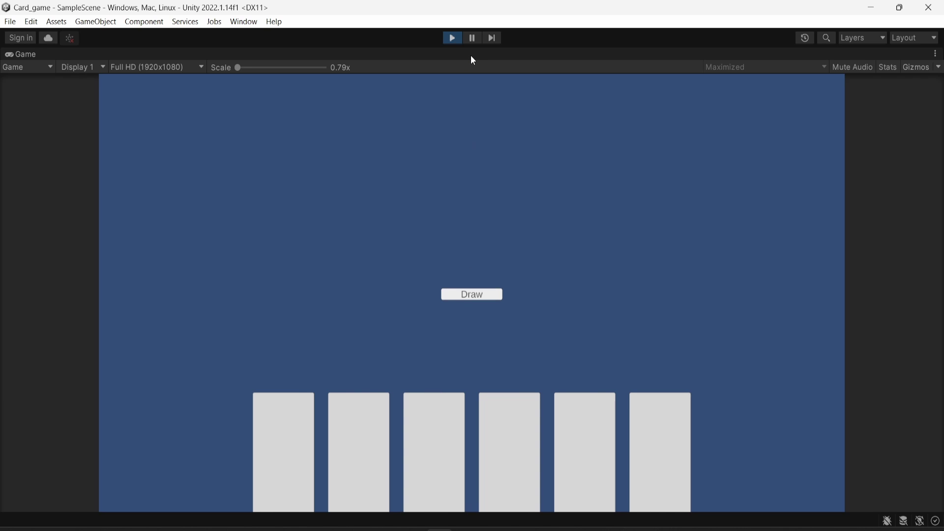
pyautogui.click(455, 39)
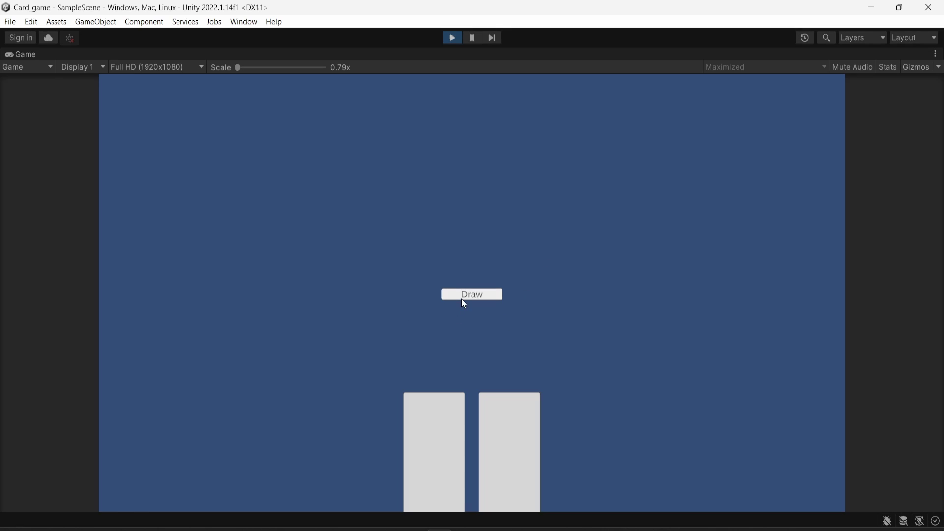
# Play-test moving two left-side cards out of the fanned hand, look through the Card.cs script, and end play mode
pyautogui.click(463, 294)
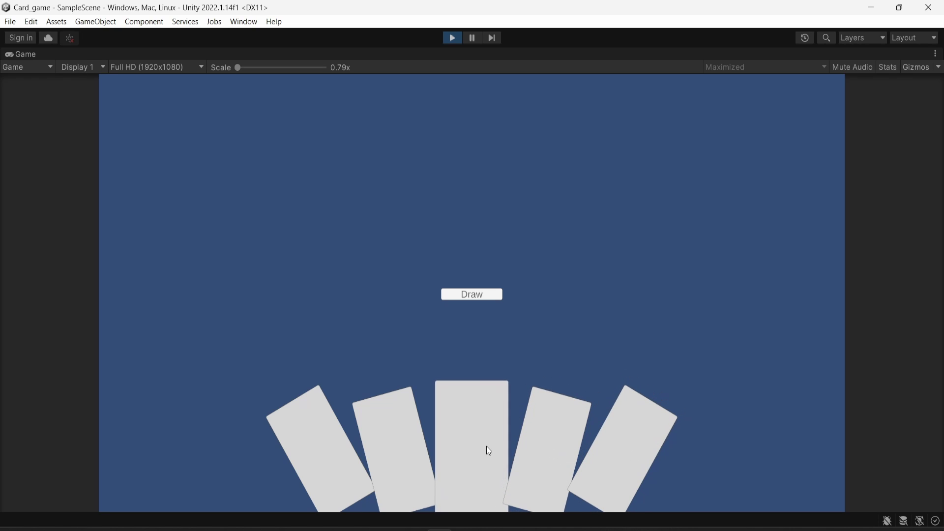
pyautogui.moveTo(382, 447); pyautogui.dragTo(321, 255)
pyautogui.moveTo(336, 415); pyautogui.dragTo(211, 182)
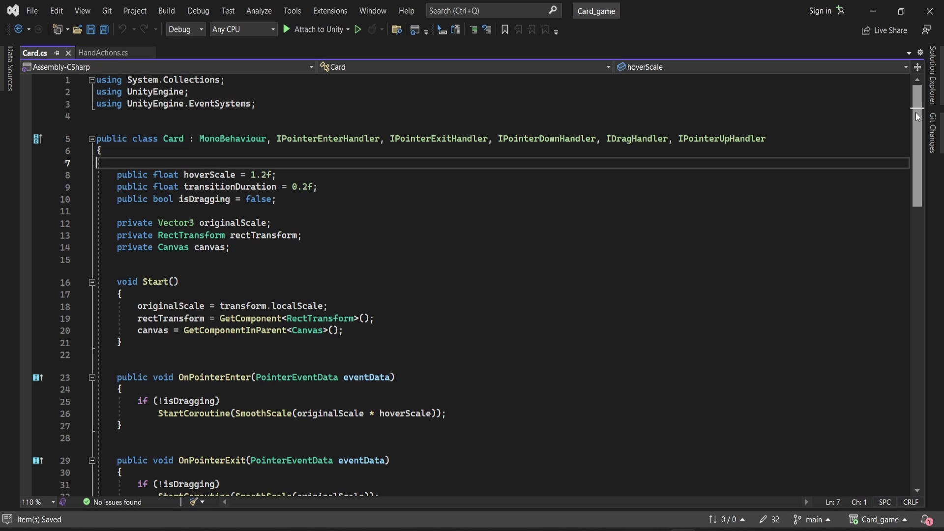
pyautogui.moveTo(919, 119); pyautogui.dragTo(920, 237)
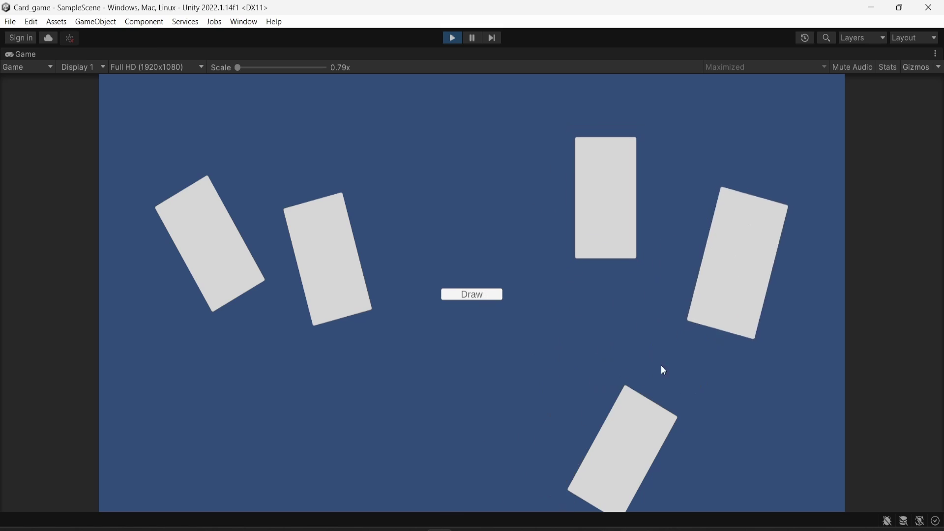
pyautogui.click(453, 38)
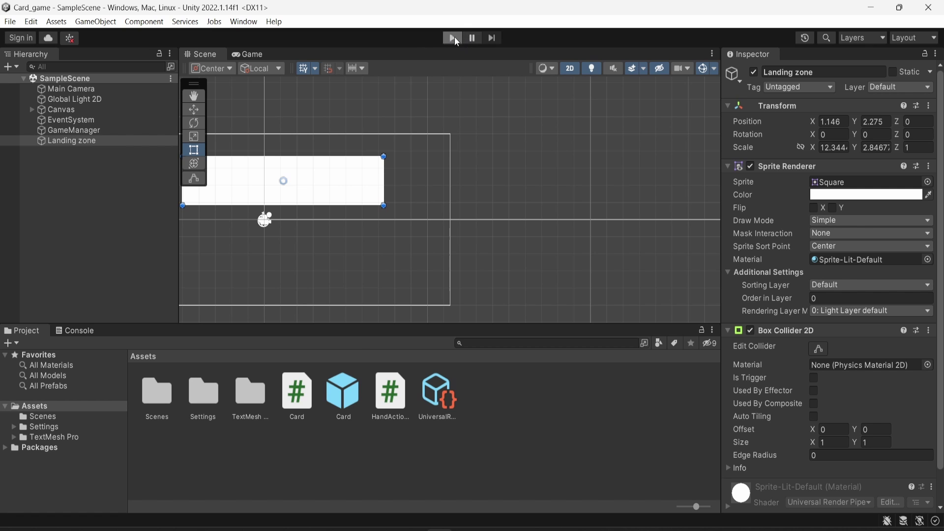
# Run the game with the Landing zone sprite, try moving three hand cards onto it, and end play mode
pyautogui.click(452, 38)
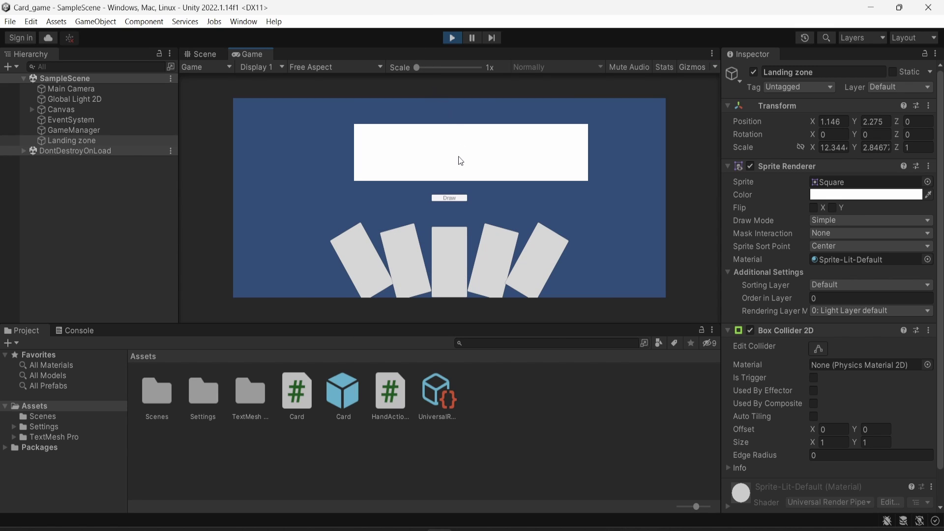
pyautogui.click(409, 254)
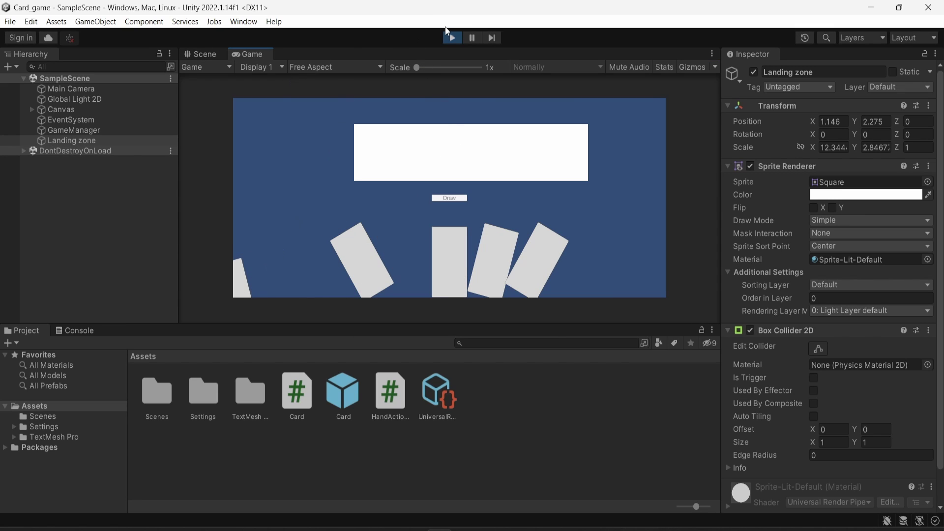
pyautogui.click(373, 269)
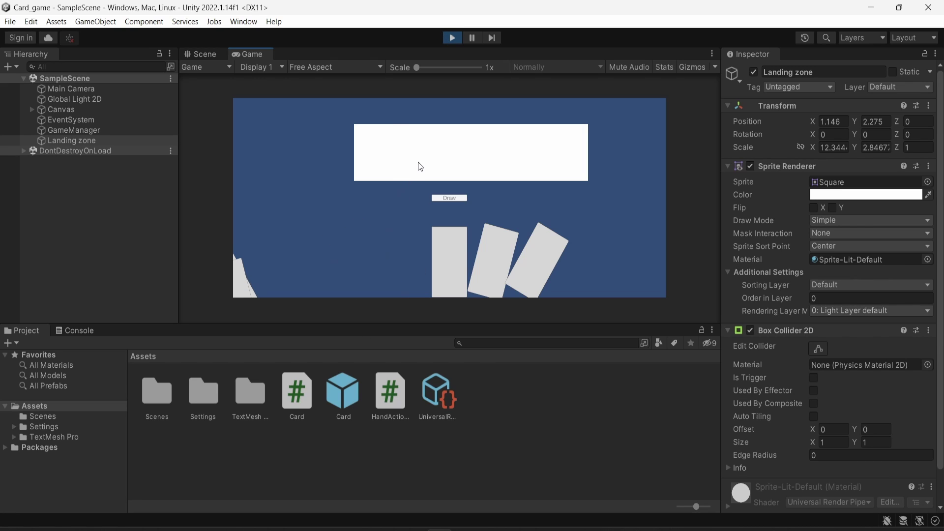
pyautogui.click(441, 264)
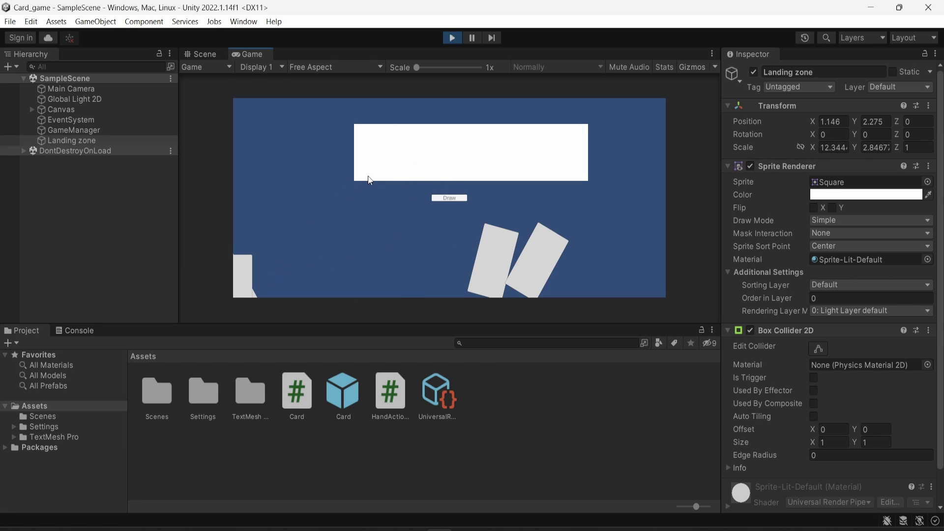
pyautogui.click(452, 38)
# Play-test placing hand cards onto the grey Landing zone under the Canvas
pyautogui.click(264, 52)
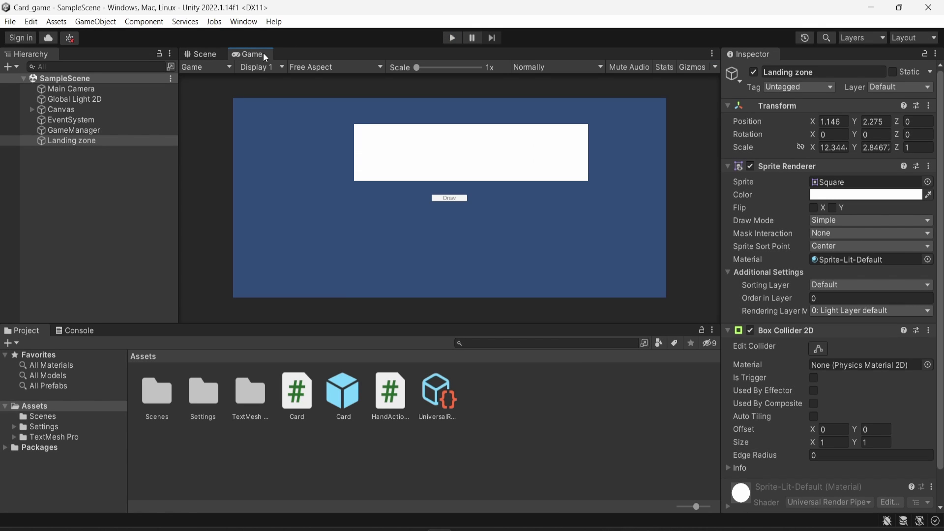
pyautogui.click(452, 37)
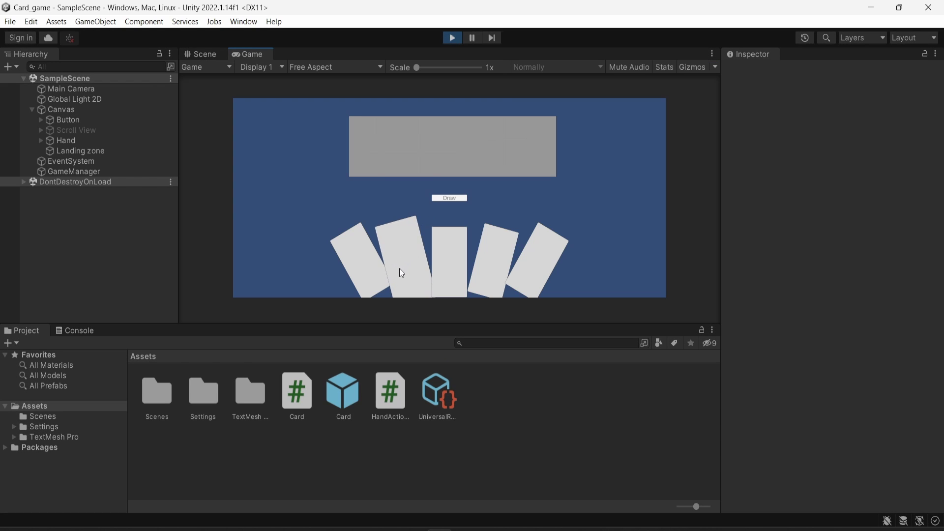
pyautogui.click(400, 268)
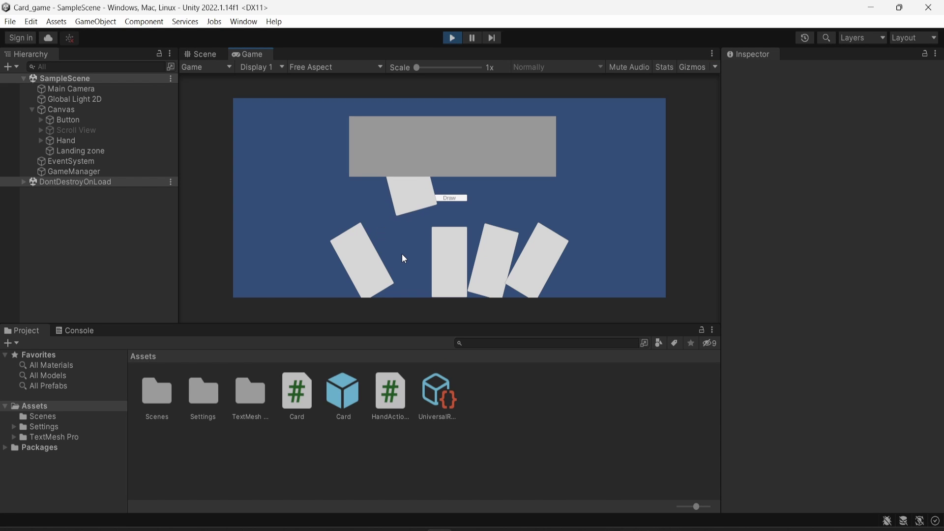
pyautogui.click(447, 267)
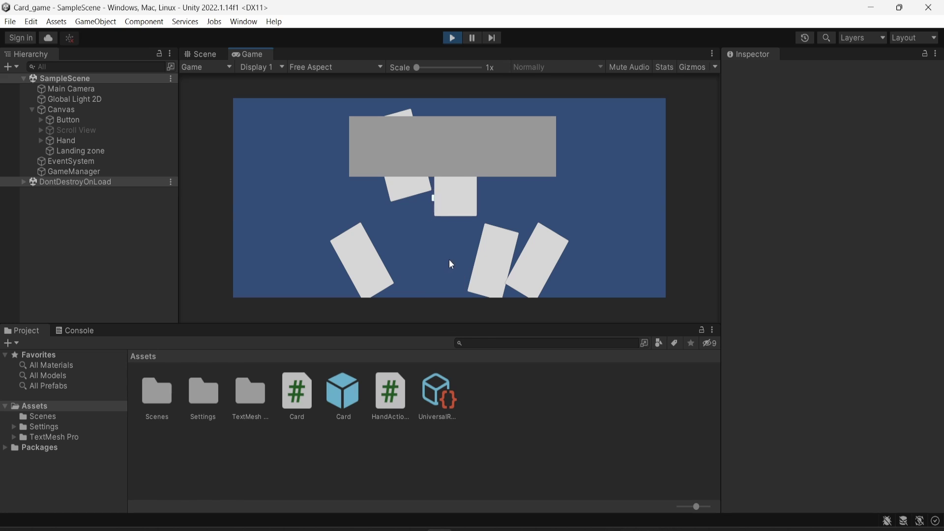
pyautogui.click(506, 259)
pyautogui.click(362, 249)
pyautogui.click(521, 268)
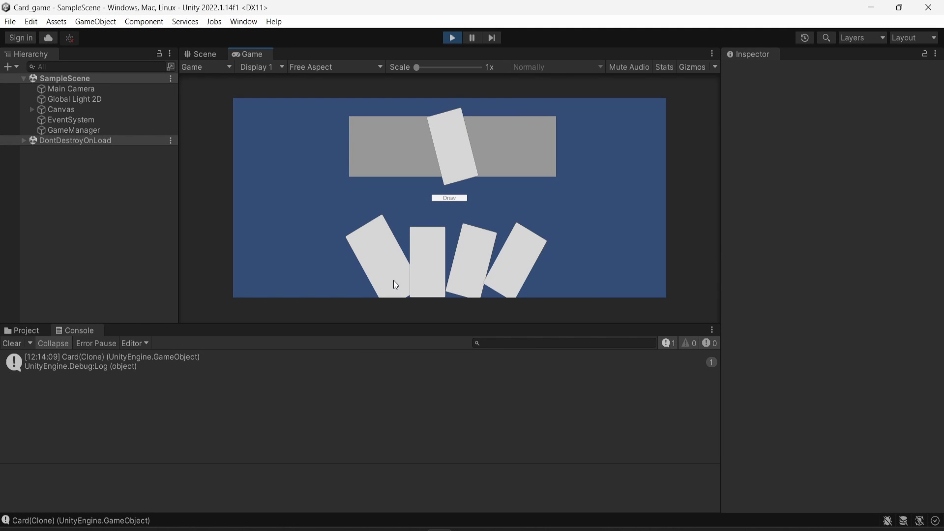
pyautogui.click(379, 279)
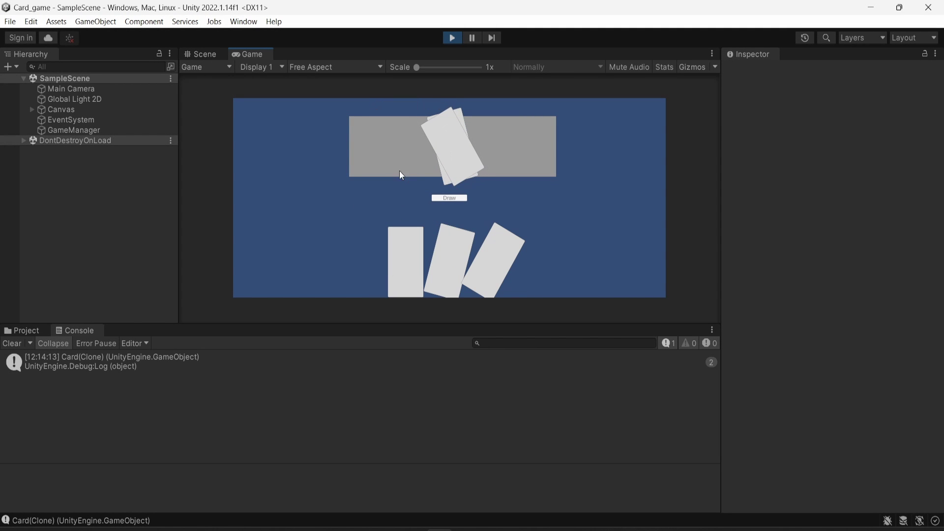
pyautogui.click(416, 252)
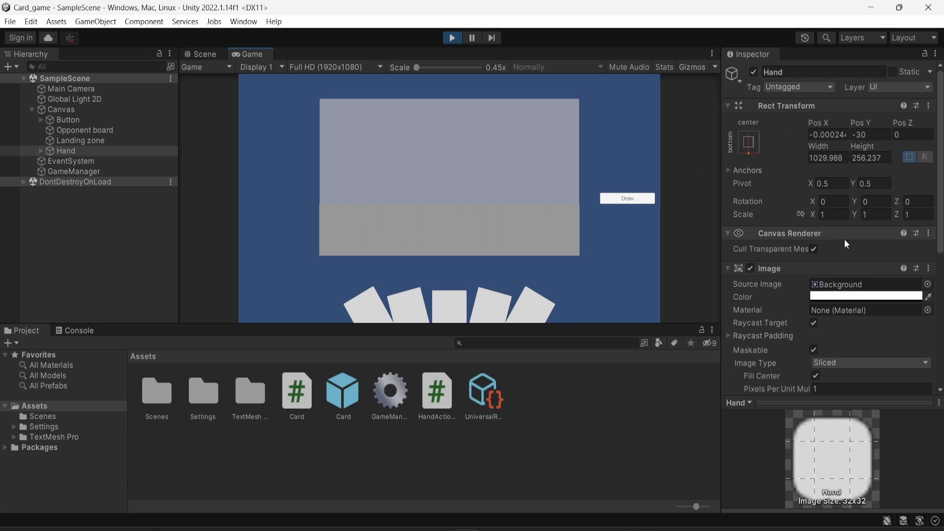
# Expand the Hand object and reduce the Spacing of its Horizontal Layout Group so the cards overlap
pyautogui.click(43, 152)
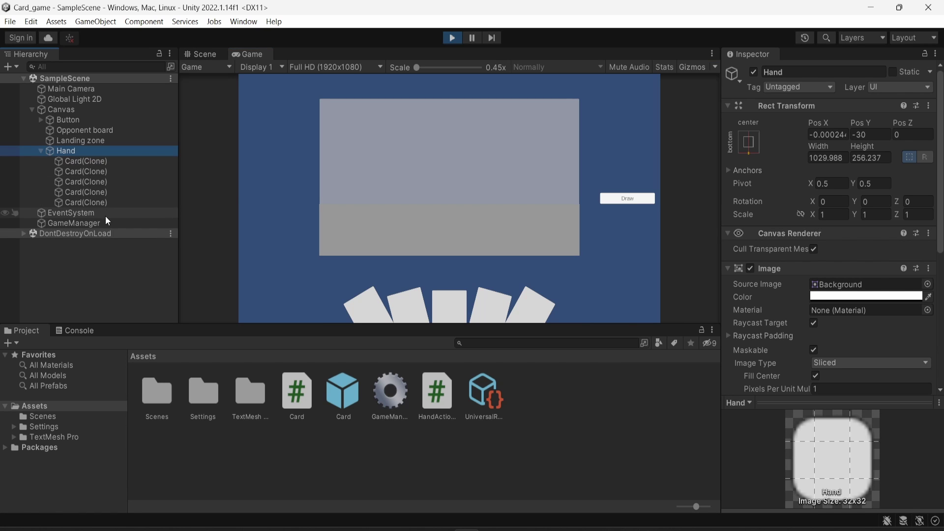
pyautogui.scroll(-5, 819, 274)
pyautogui.scroll(-2, 819, 275)
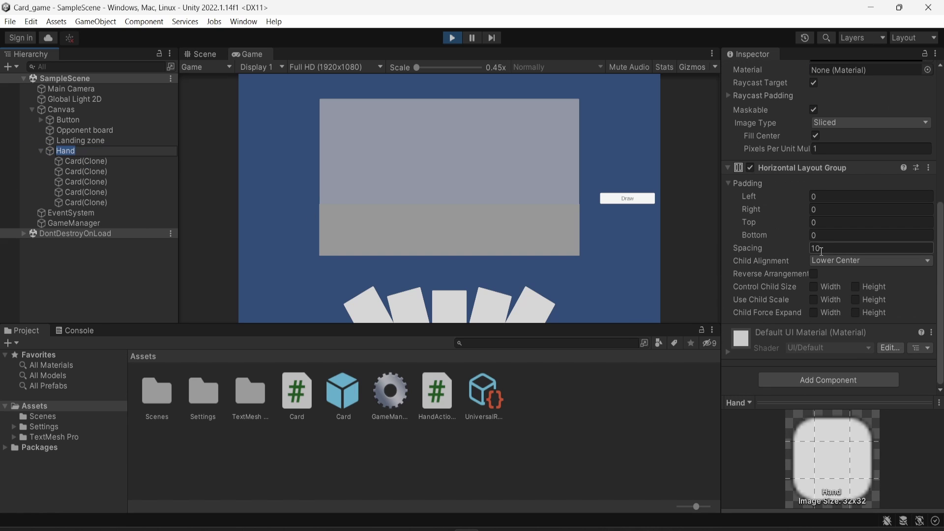
pyautogui.moveTo(807, 249); pyautogui.dragTo(152, 202)
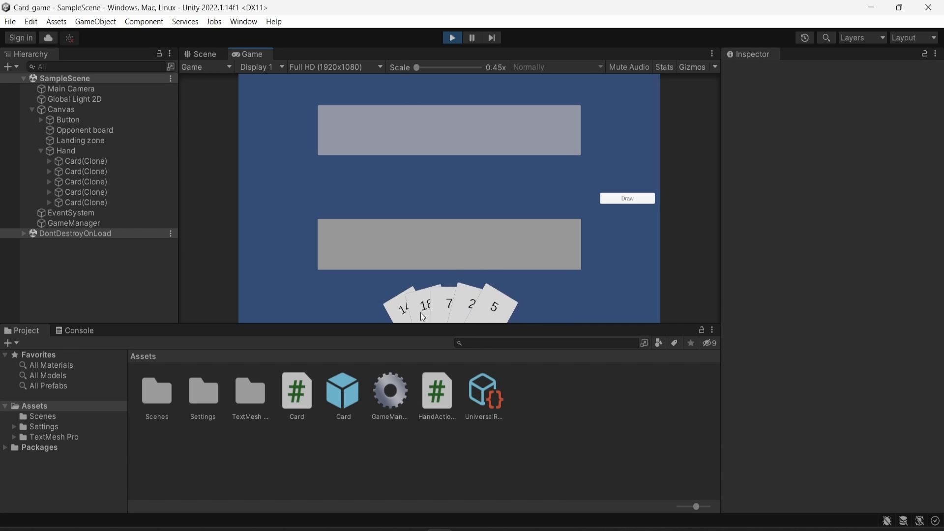
# Play-test the tightened hand by placing the 14 card on the lower landing zone, drawing a new hand, and moving two more cards out
pyautogui.moveTo(402, 309); pyautogui.dragTo(445, 239)
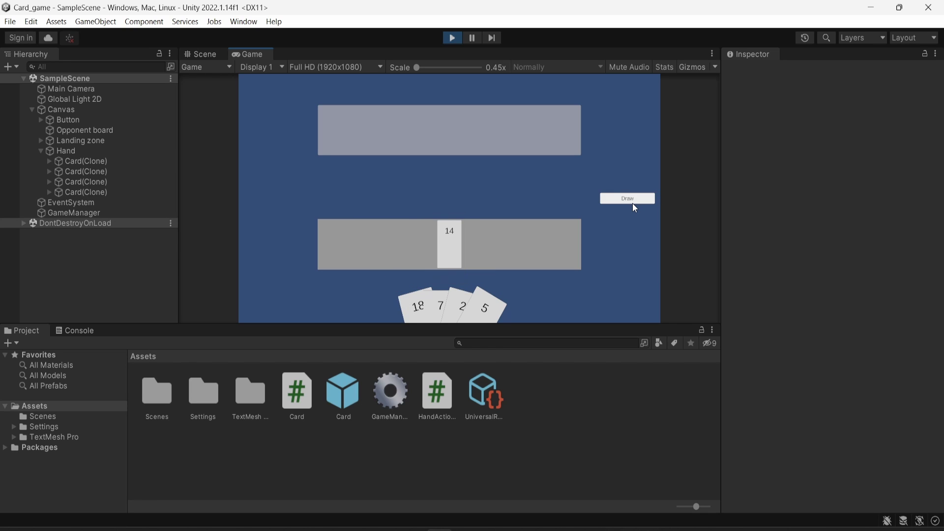
pyautogui.click(635, 205)
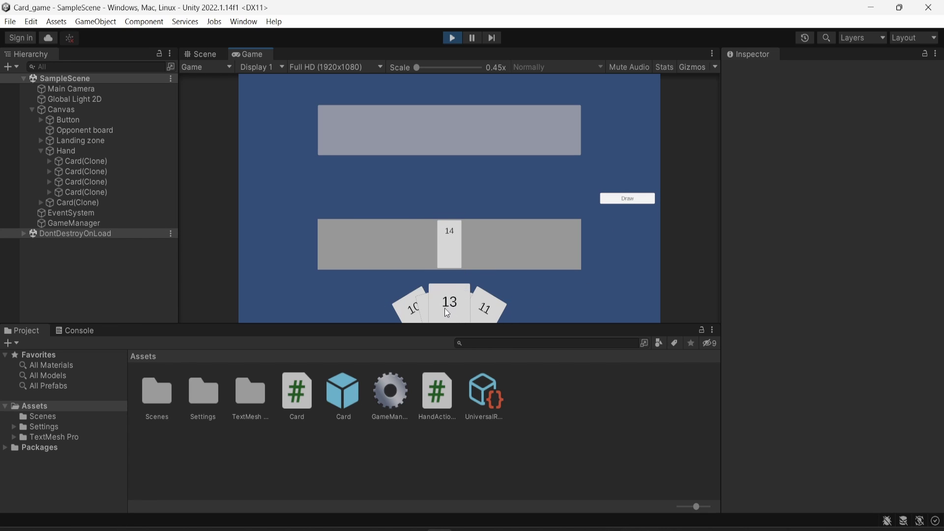
pyautogui.moveTo(448, 311); pyautogui.dragTo(460, 275)
pyautogui.moveTo(411, 306); pyautogui.dragTo(325, 249)
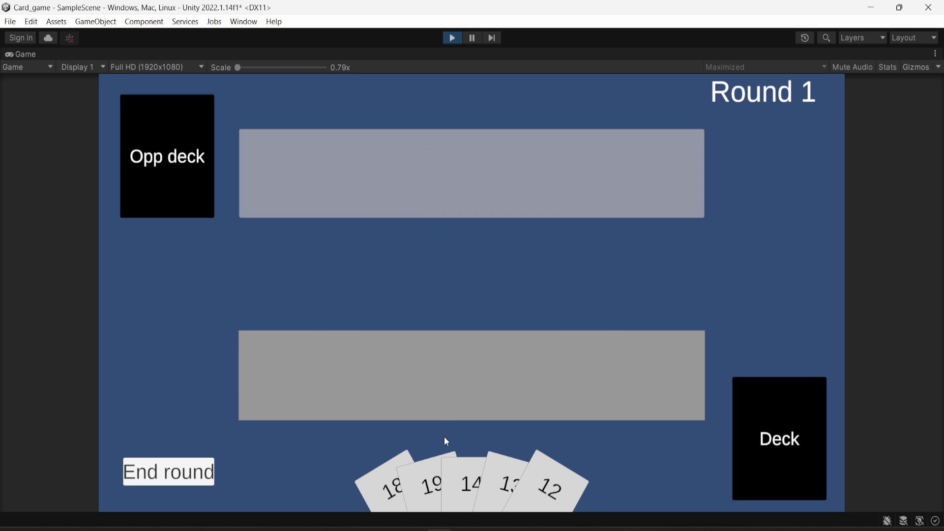
# Play-test the round flow by placing the 13 and 15 cards on the lower landing zone, ending rounds 1 and 2, and placing a third card
pyautogui.moveTo(492, 489); pyautogui.dragTo(396, 362)
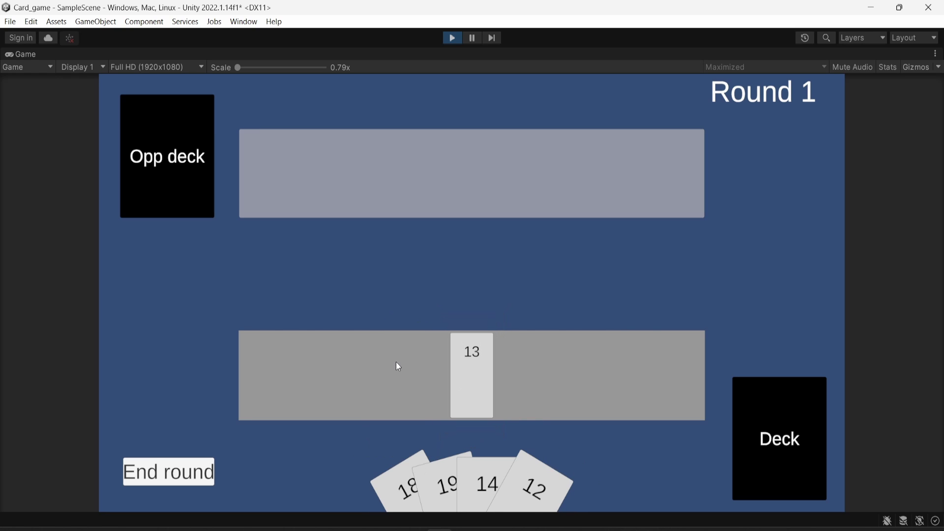
pyautogui.click(126, 479)
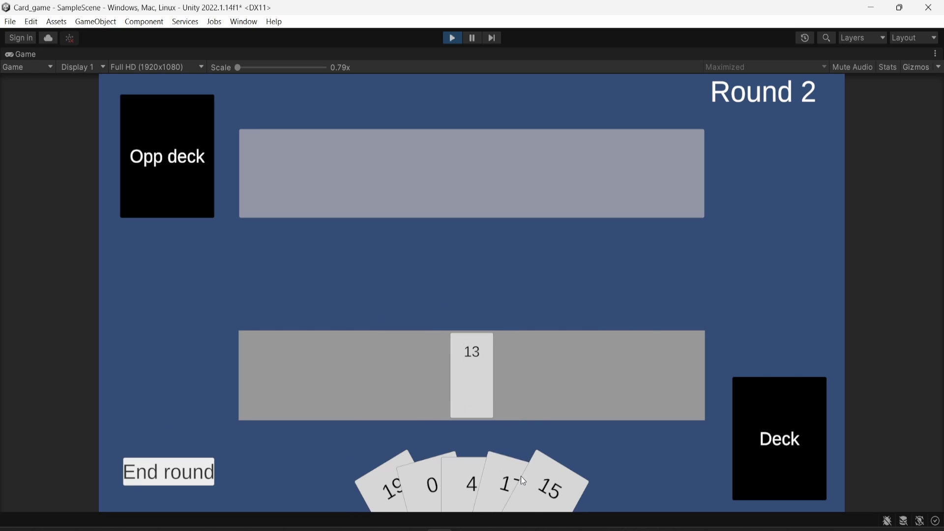
pyautogui.moveTo(566, 488); pyautogui.dragTo(585, 353)
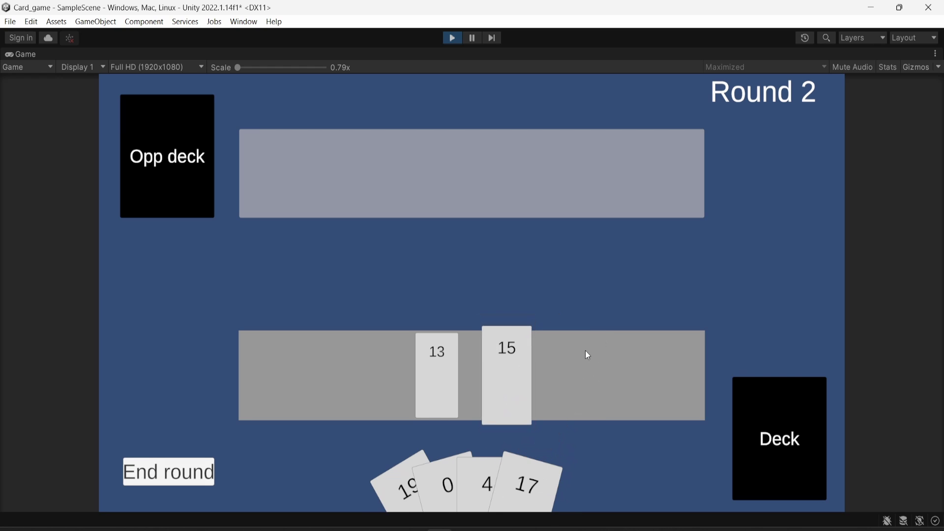
pyautogui.click(177, 482)
pyautogui.moveTo(507, 484); pyautogui.dragTo(541, 374)
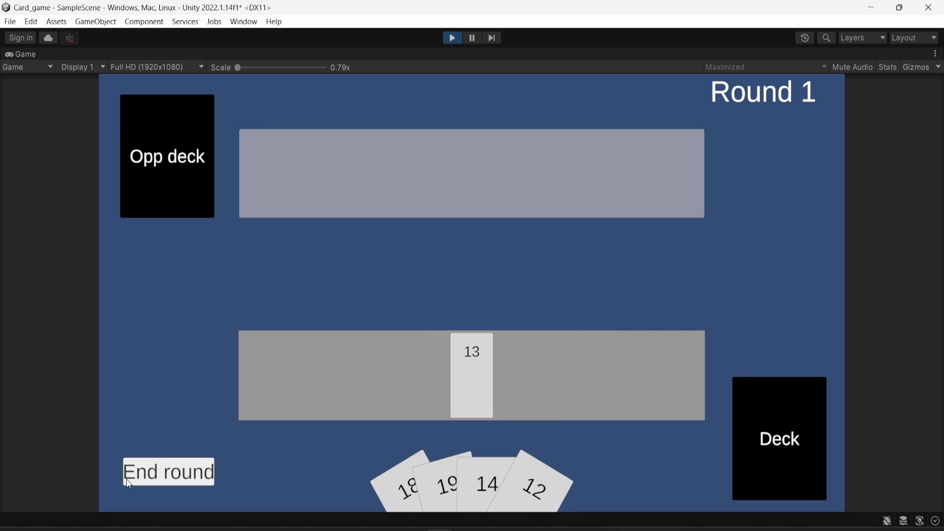
# Test the round progression again, placing hand cards such as 15 and 2 on the lower landing zone and ending each round
pyautogui.click(127, 481)
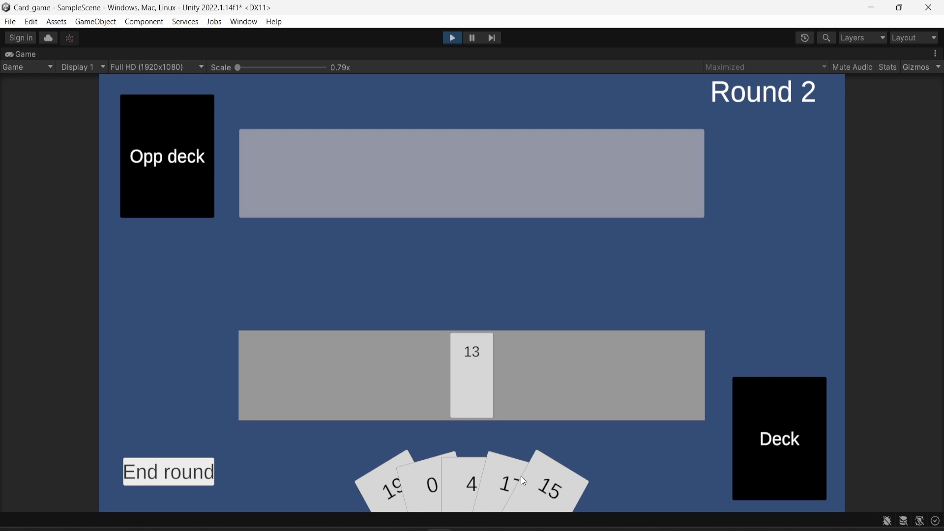
pyautogui.moveTo(574, 457); pyautogui.dragTo(586, 353)
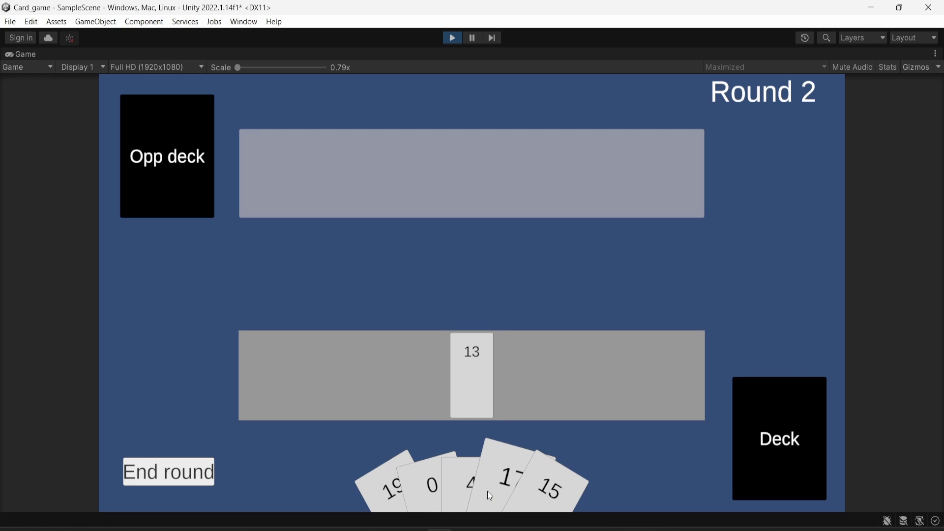
pyautogui.moveTo(565, 494); pyautogui.dragTo(588, 355)
pyautogui.click(180, 481)
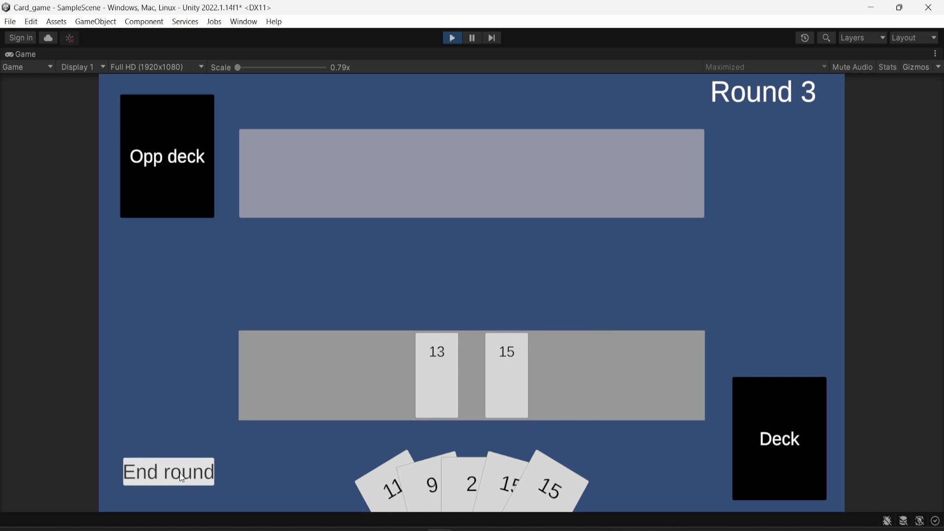
pyautogui.moveTo(470, 469); pyautogui.dragTo(491, 352)
pyautogui.click(129, 484)
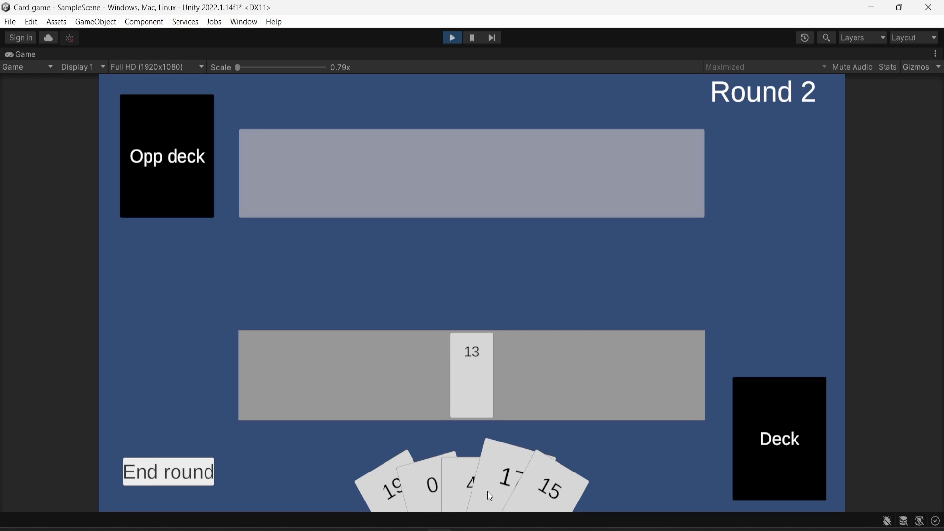
pyautogui.moveTo(565, 494); pyautogui.dragTo(586, 350)
pyautogui.click(179, 482)
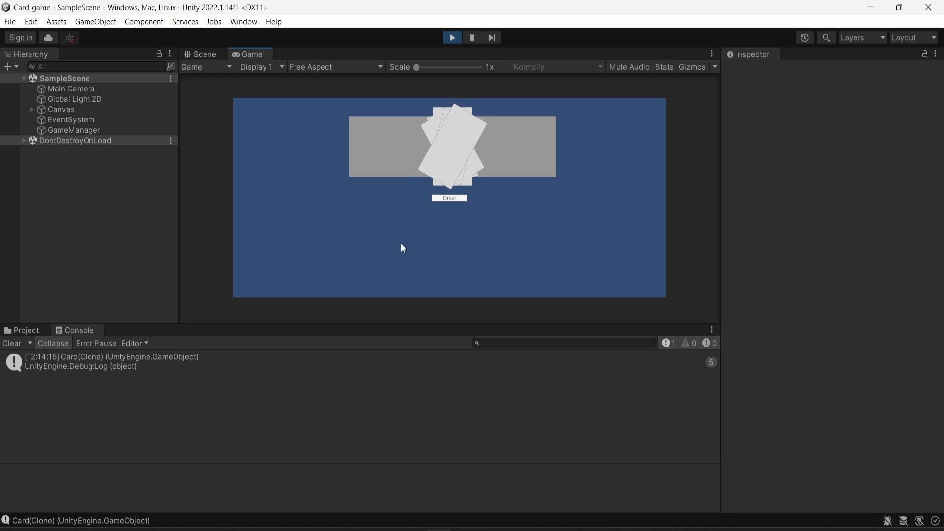
# Draw a hand of blank cards in the earlier layout and play-test moving four of them onto the grey landing zone
pyautogui.click(446, 201)
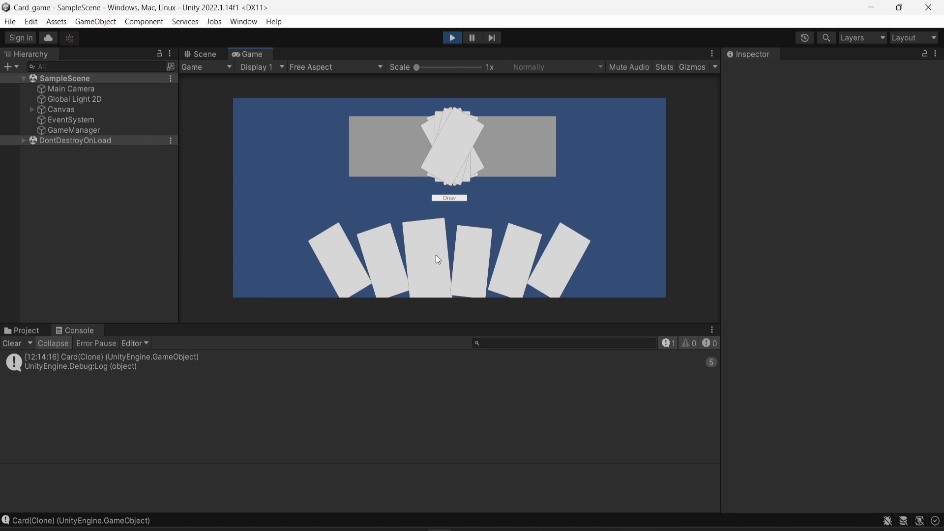
pyautogui.moveTo(435, 254); pyautogui.dragTo(388, 175)
pyautogui.moveTo(403, 244); pyautogui.dragTo(423, 180)
pyautogui.moveTo(398, 246); pyautogui.dragTo(432, 183)
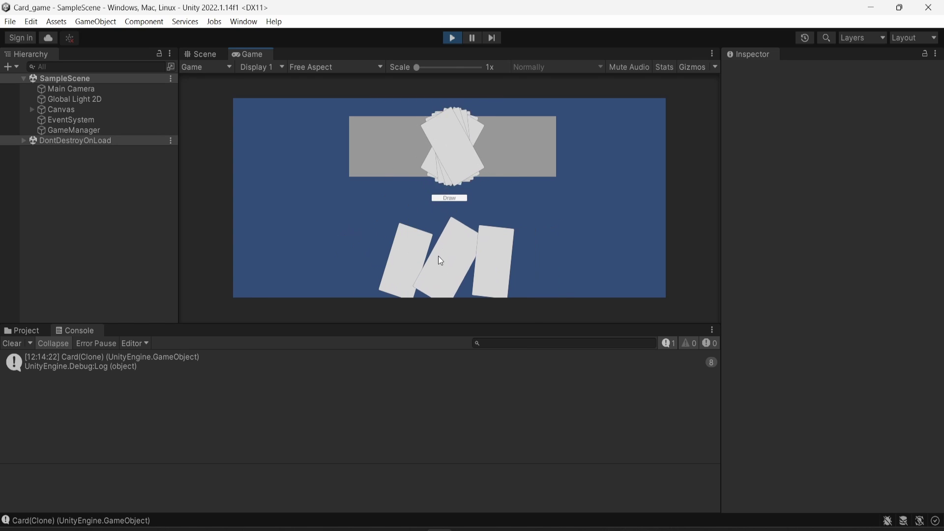
pyautogui.moveTo(436, 247); pyautogui.dragTo(458, 182)
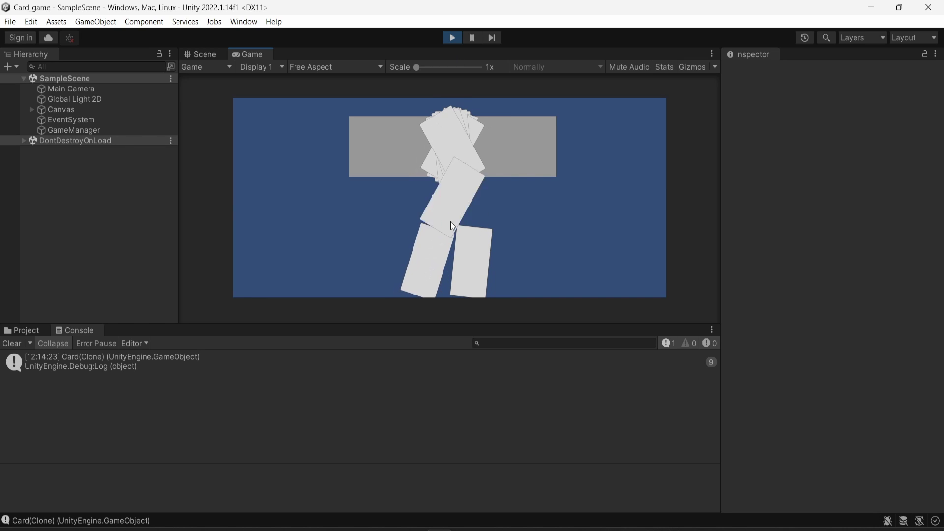